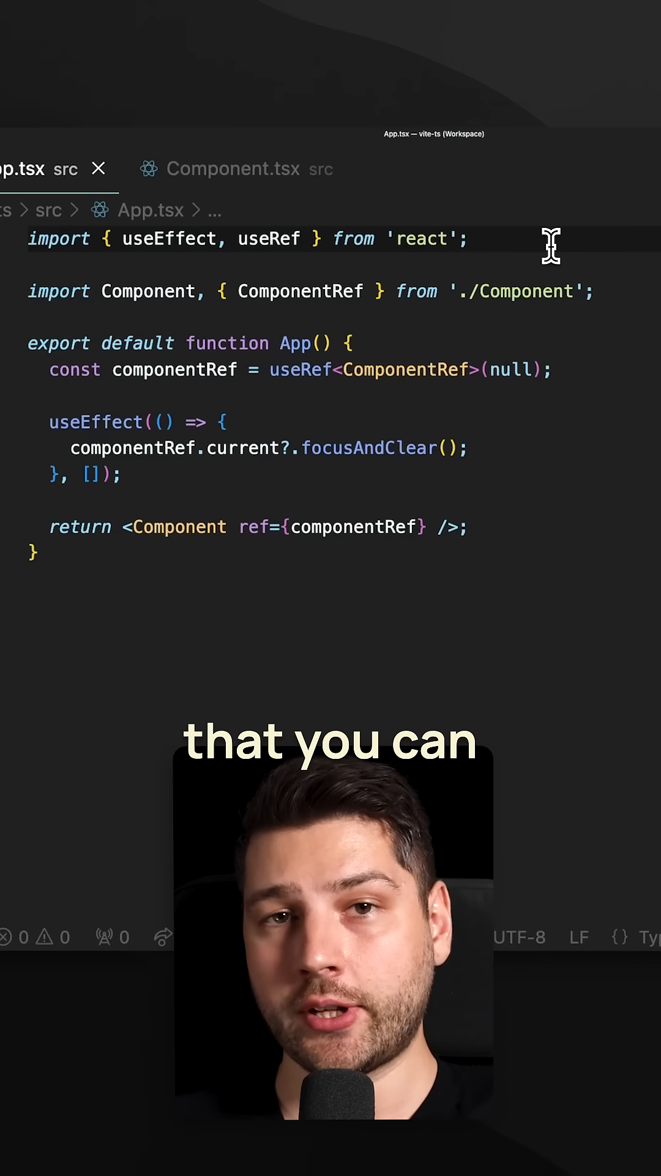
Walk through componentRef, its useRef creation, ComponentRef type, focusAndClear call and ref prop in App.tsx
{"action": "left_click", "coordinate": [274, 409]}
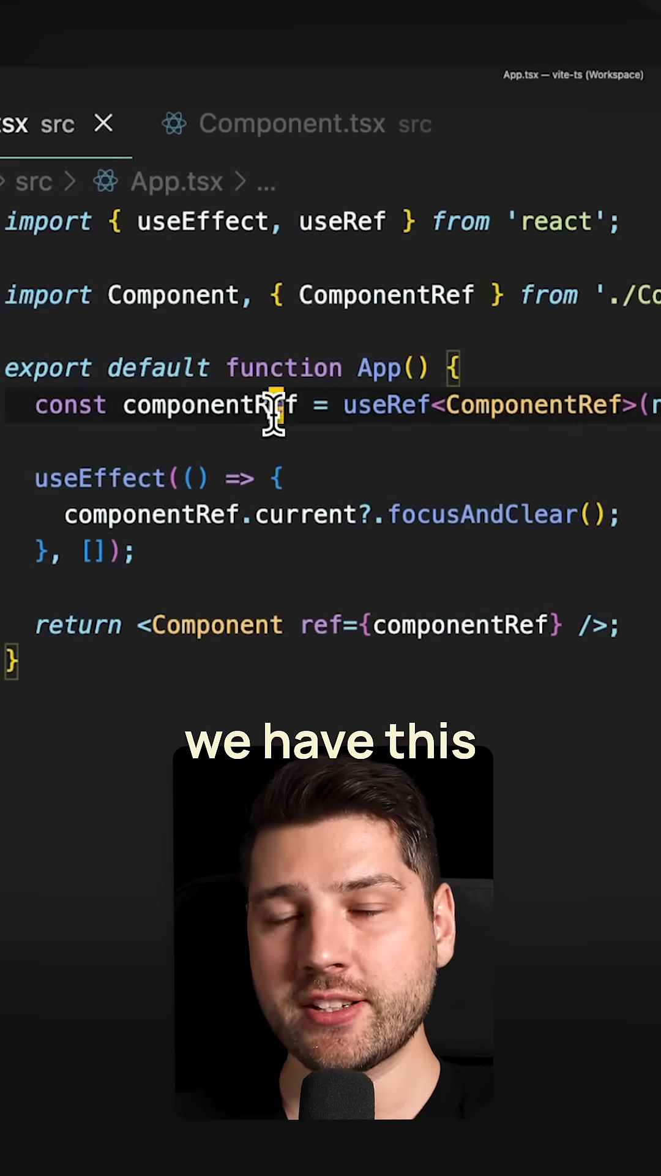
{"action": "left_click", "coordinate": [383, 409]}
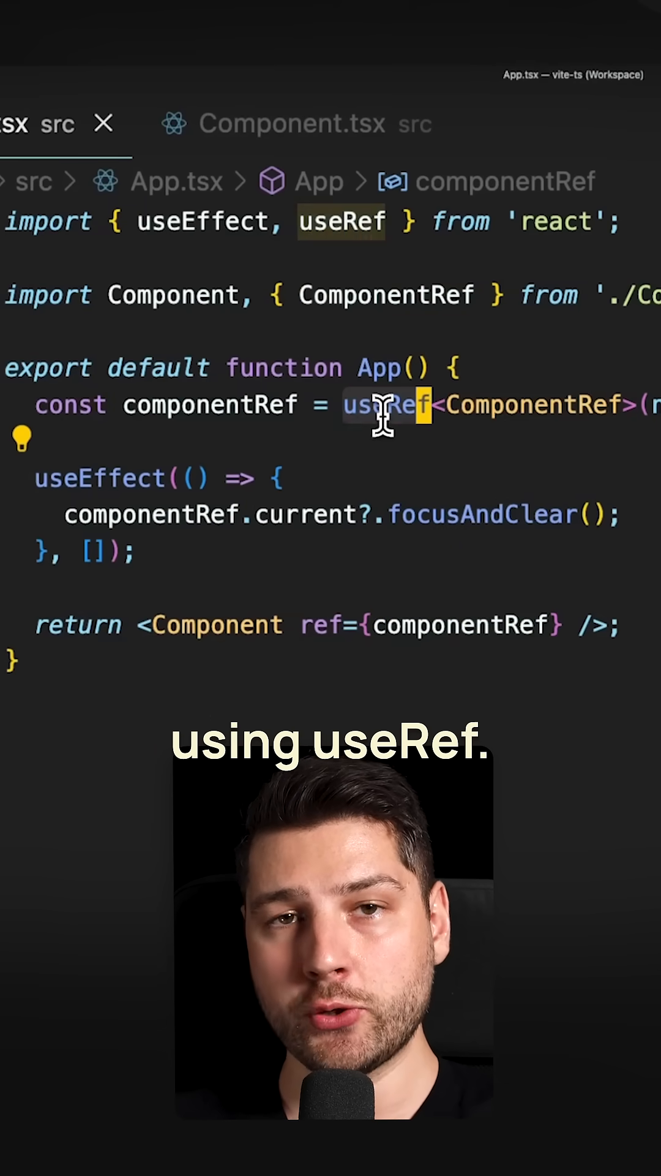
{"action": "left_click", "coordinate": [529, 404]}
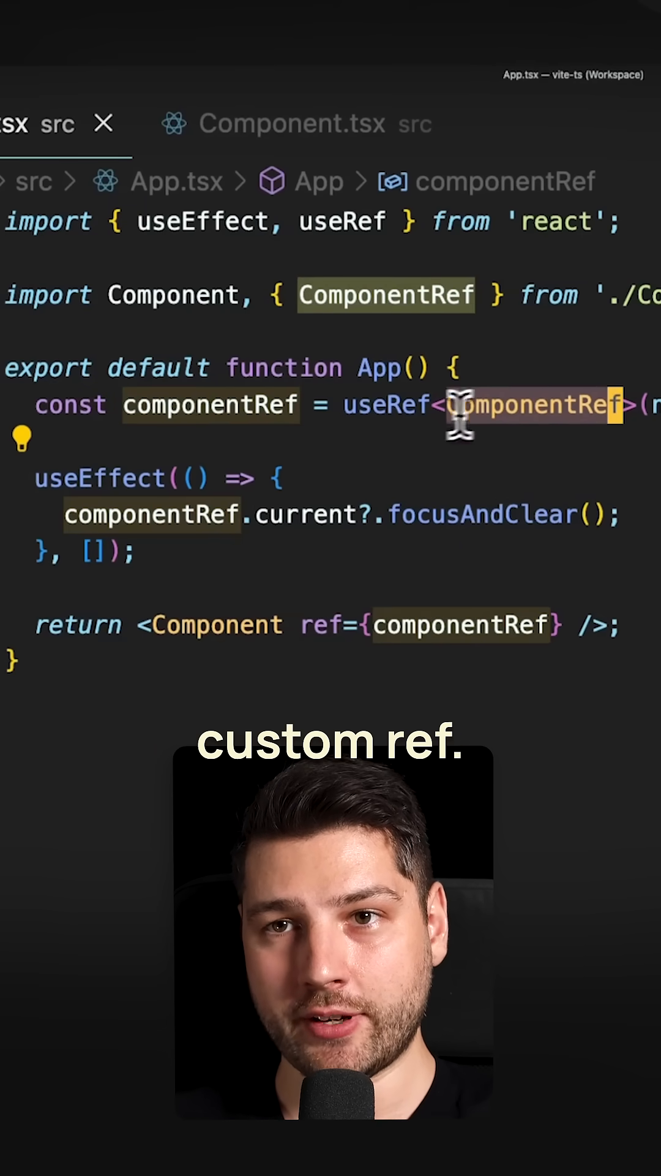
{"action": "double_click", "coordinate": [473, 516]}
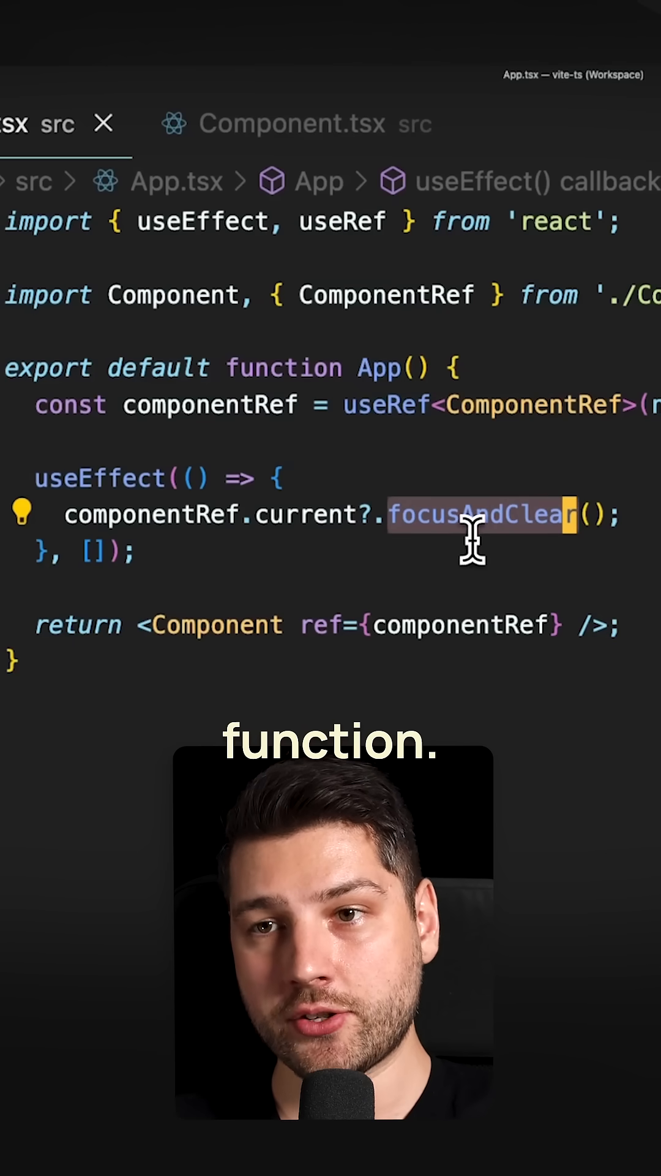
{"action": "left_click_drag", "start_coordinate": [301, 625], "coordinate": [550, 626]}
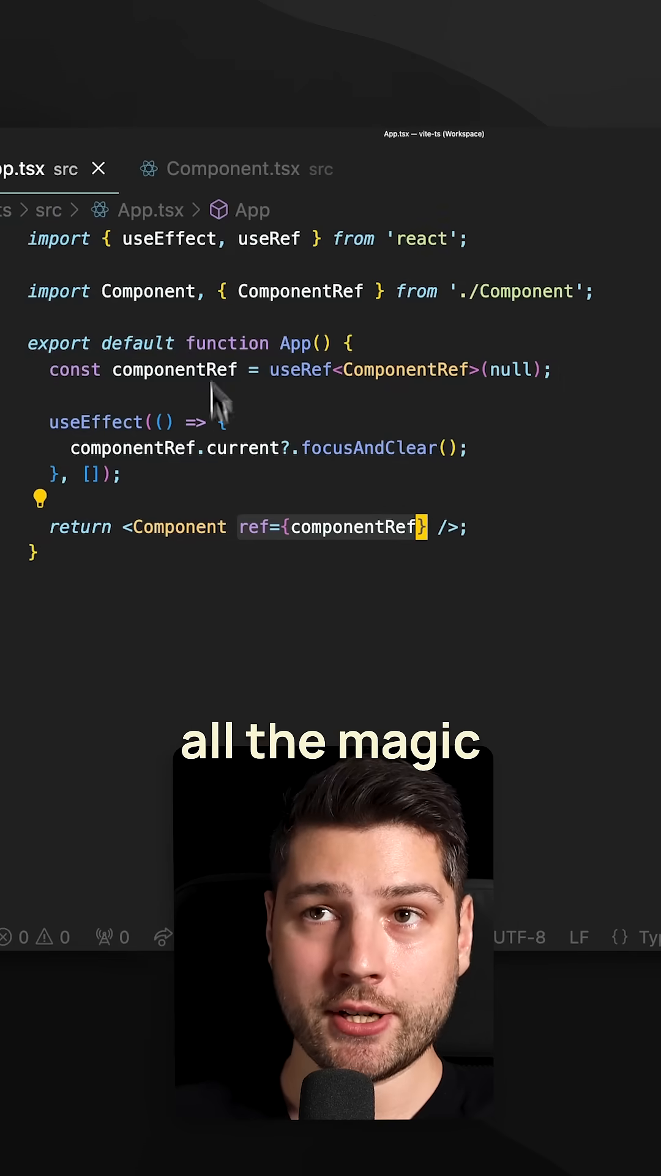
Switch to Component.tsx to see the useImperativeHandle block
{"action": "left_click", "coordinate": [237, 171]}
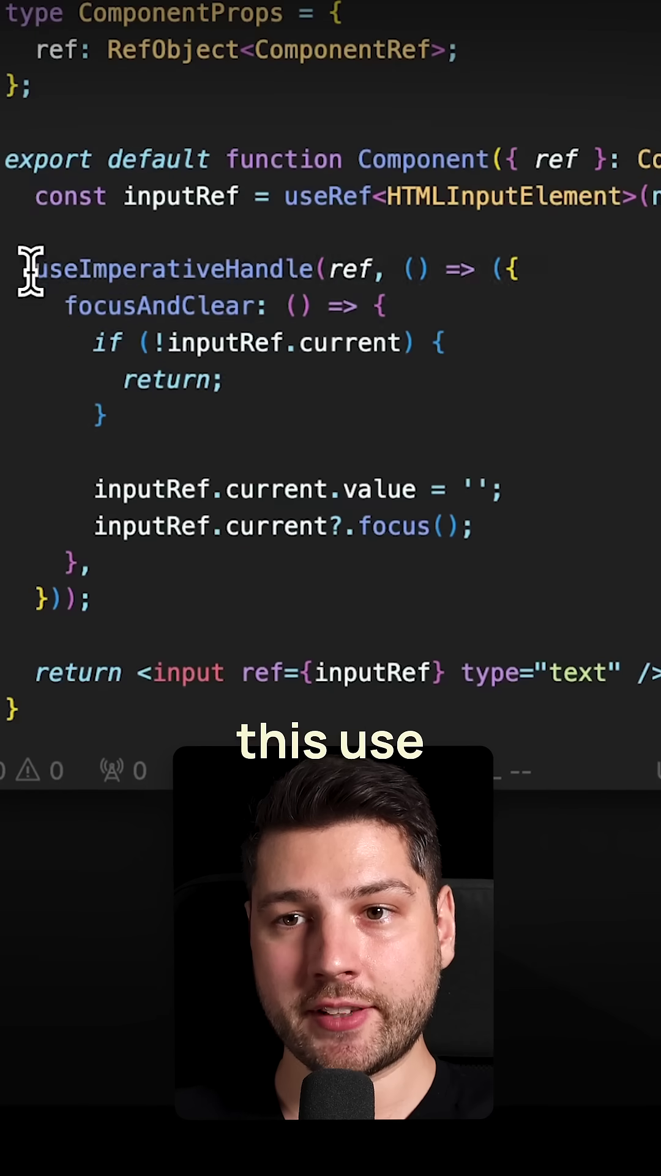
{"action": "left_click_drag", "start_coordinate": [44, 579], "coordinate": [169, 816]}
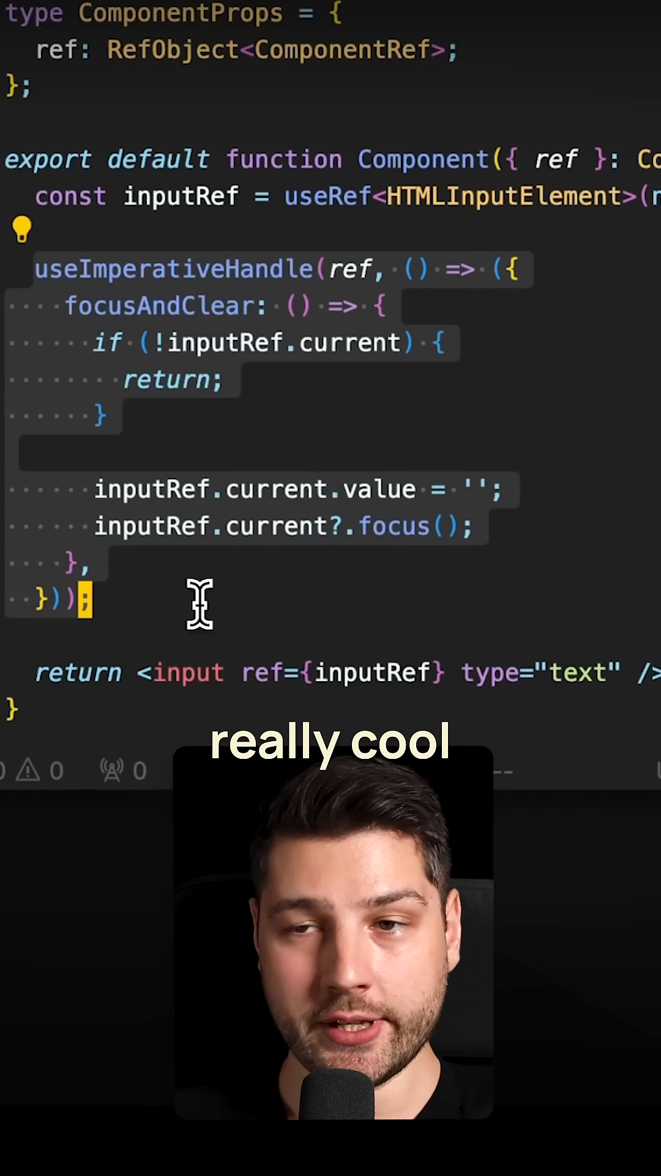
{"action": "left_click", "coordinate": [199, 604]}
{"action": "left_click", "coordinate": [342, 268]}
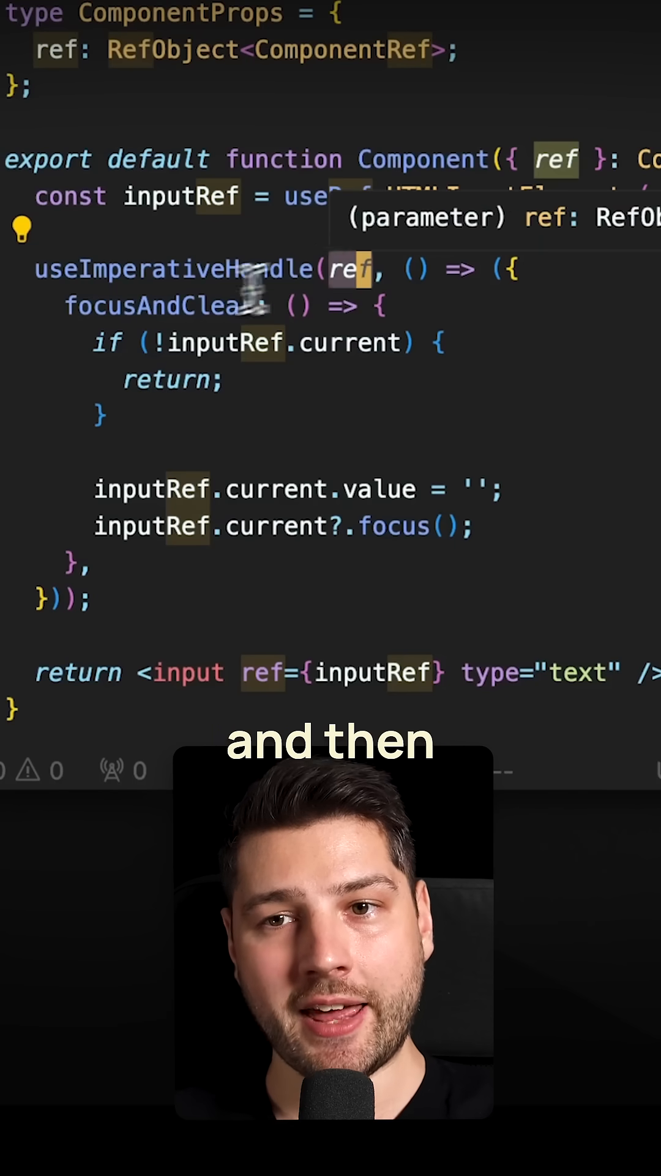
{"action": "left_click_drag", "start_coordinate": [63, 306], "coordinate": [229, 566]}
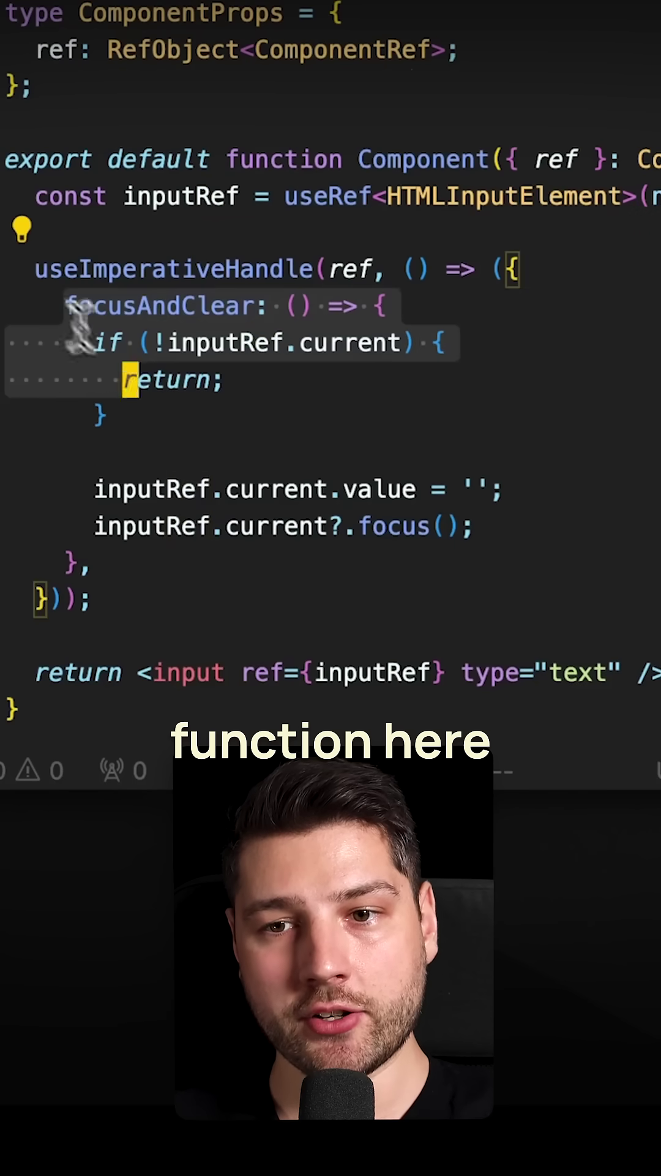
{"action": "left_click", "coordinate": [228, 565]}
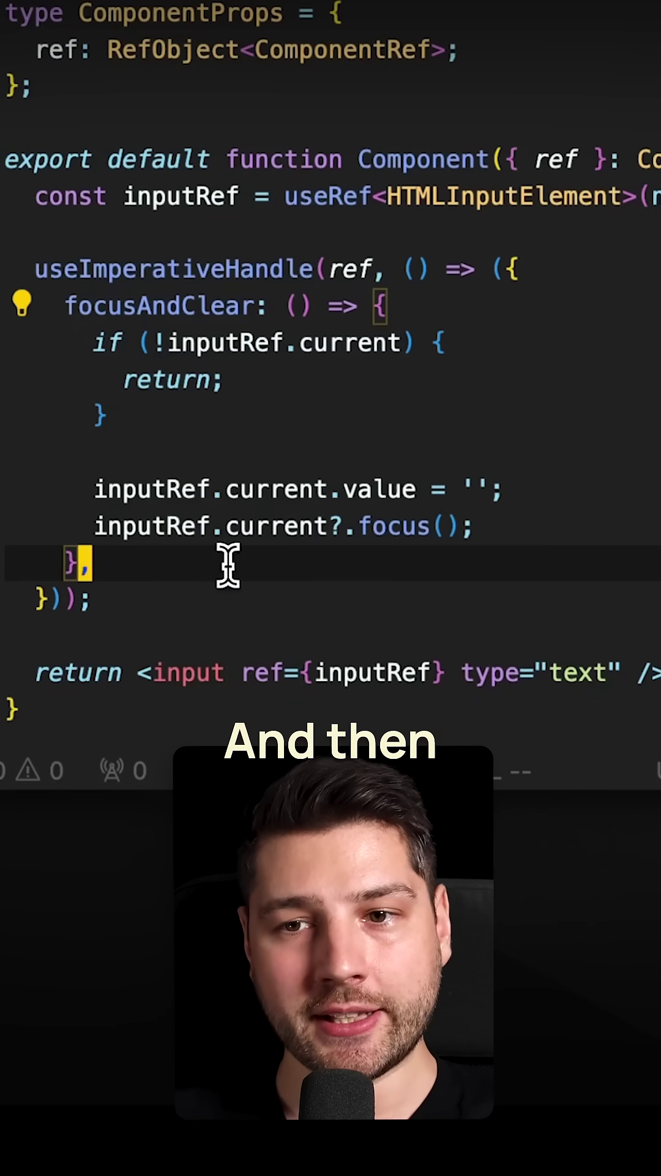
{"action": "left_click", "coordinate": [97, 491]}
{"action": "left_click_drag", "start_coordinate": [97, 492], "coordinate": [512, 506]}
{"action": "left_click", "coordinate": [529, 482]}
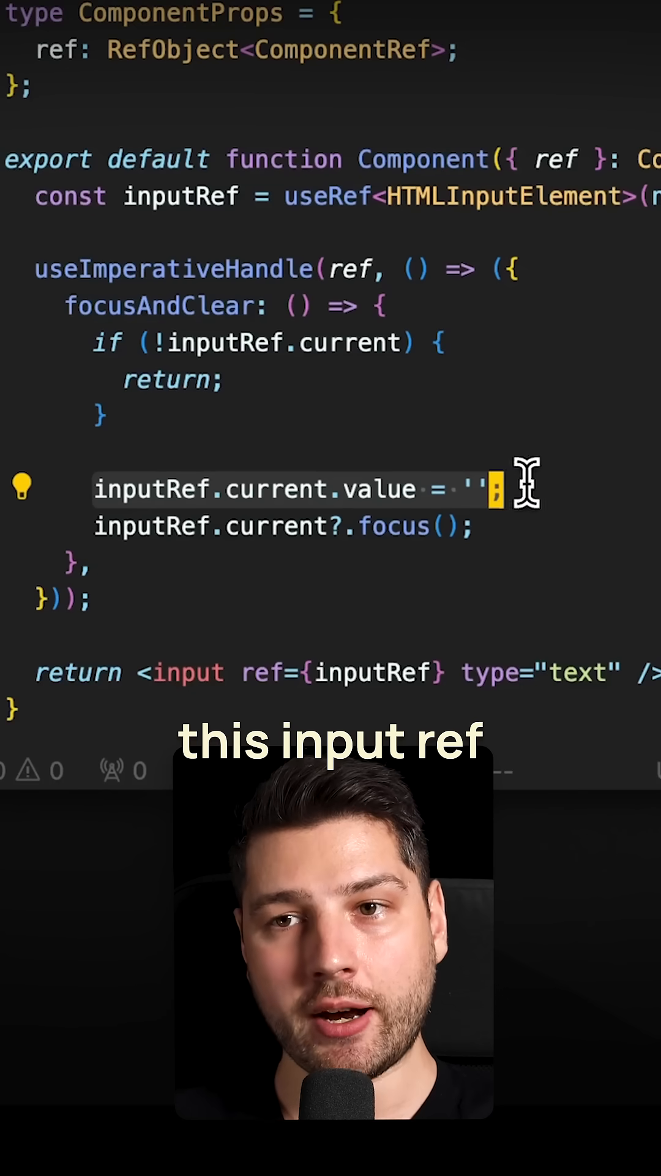
{"action": "double_click", "coordinate": [178, 197]}
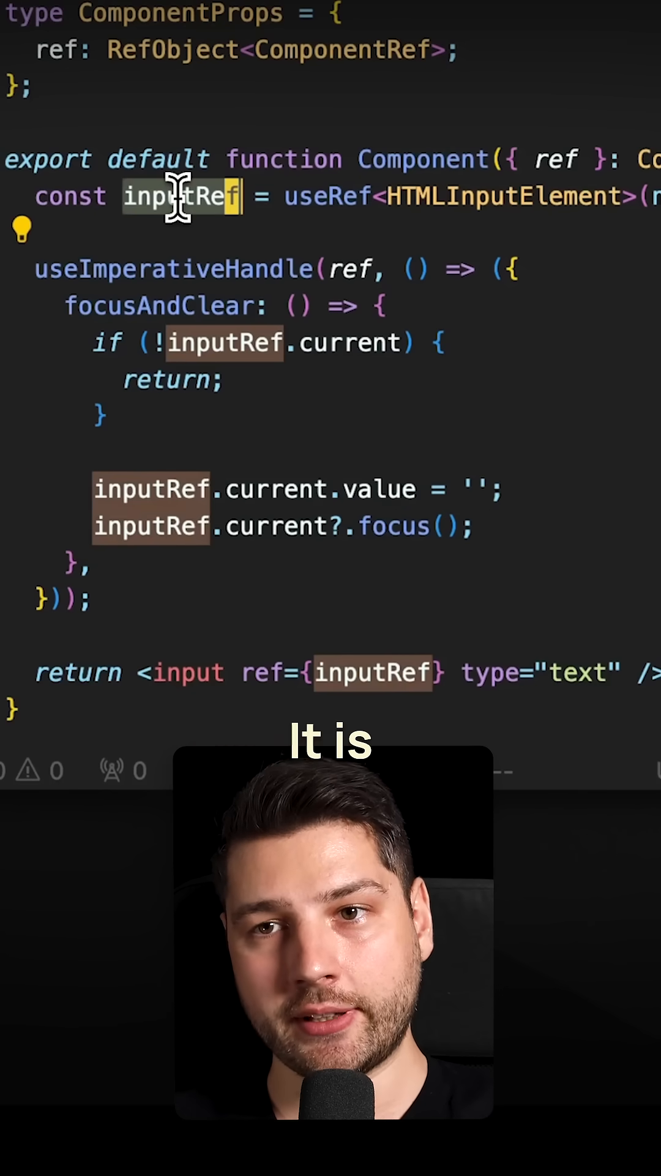
{"action": "left_click_drag", "start_coordinate": [245, 675], "coordinate": [451, 675]}
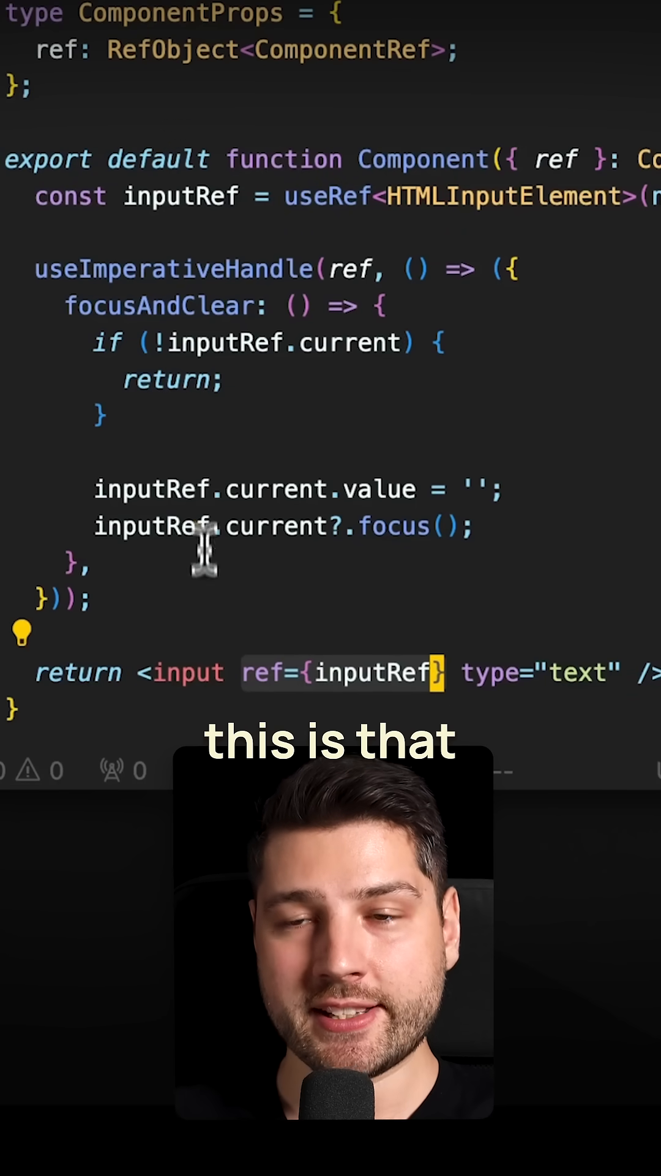
{"action": "double_click", "coordinate": [158, 196]}
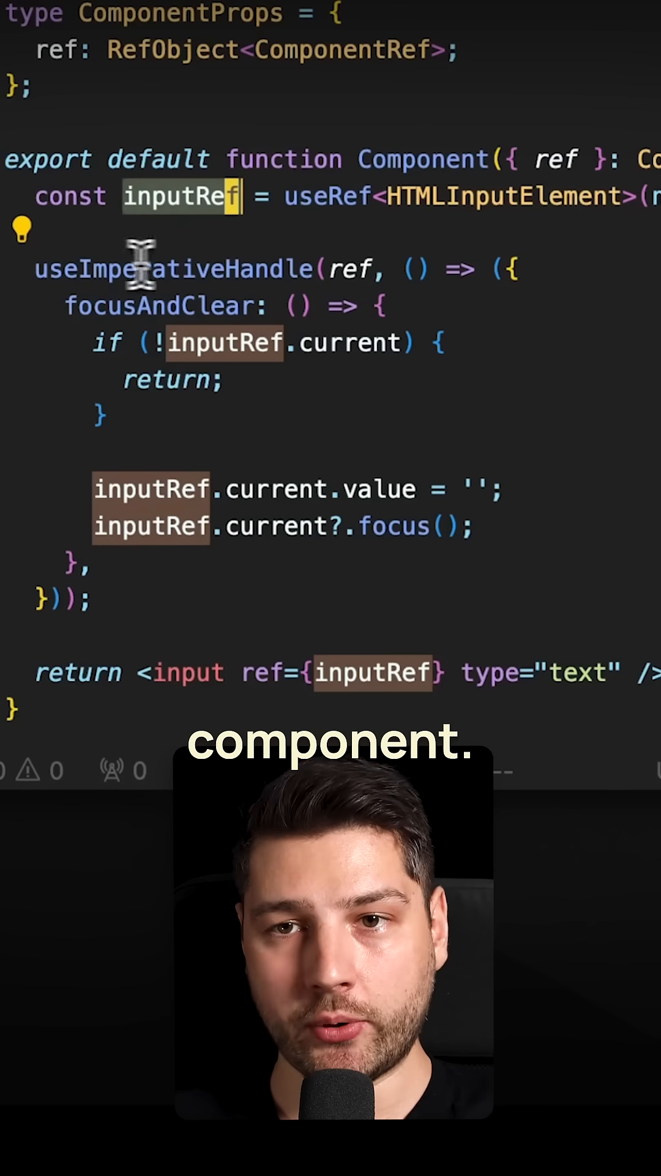
{"action": "mouse_move", "coordinate": [34, 271]}
{"action": "left_mouse_down"}
{"action": "mouse_move", "coordinate": [184, 556]}
{"action": "mouse_move", "coordinate": [192, 608]}
{"action": "left_mouse_up"}
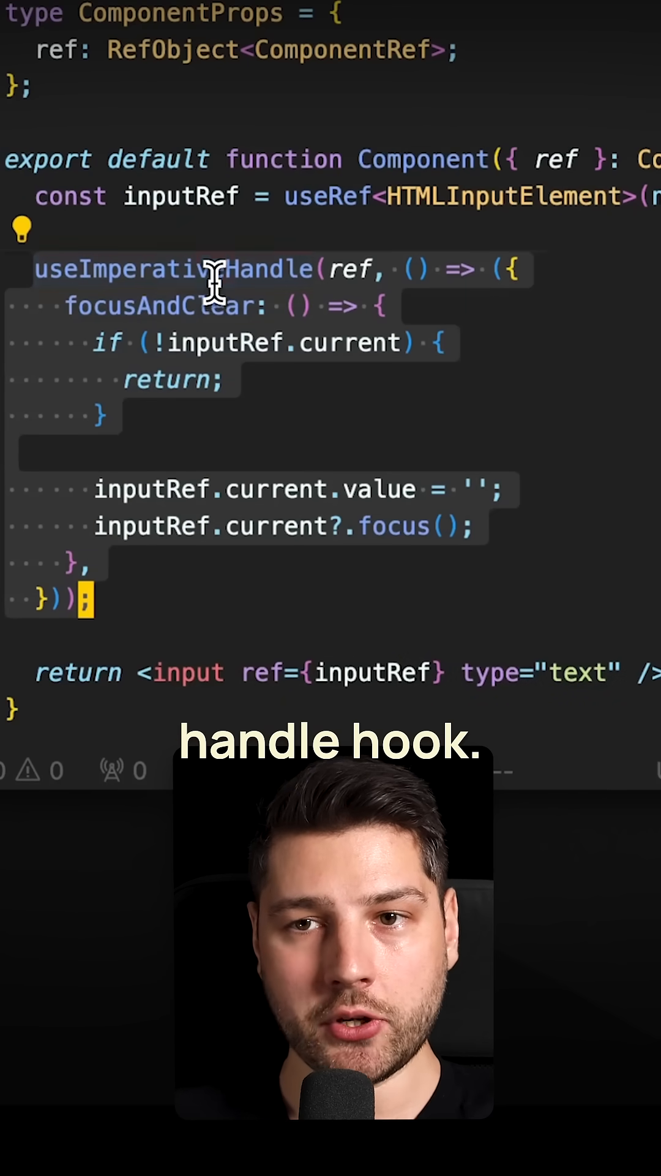
{"action": "left_click", "coordinate": [168, 270]}
{"action": "left_click", "coordinate": [63, 306]}
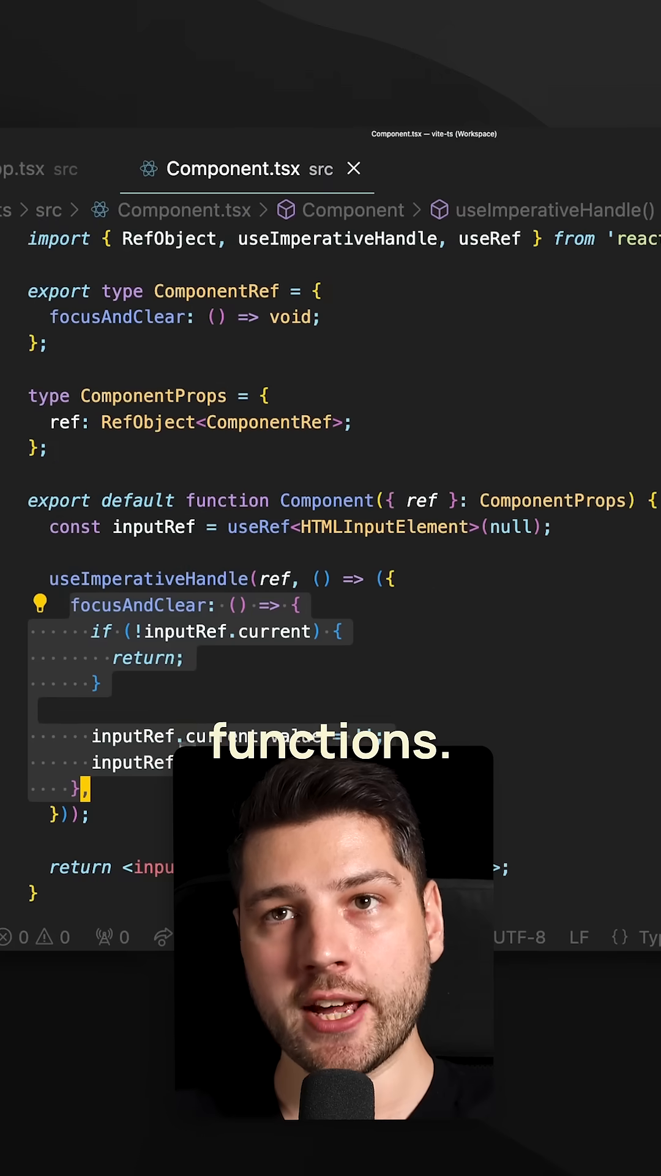
{"action": "left_click", "coordinate": [64, 179]}
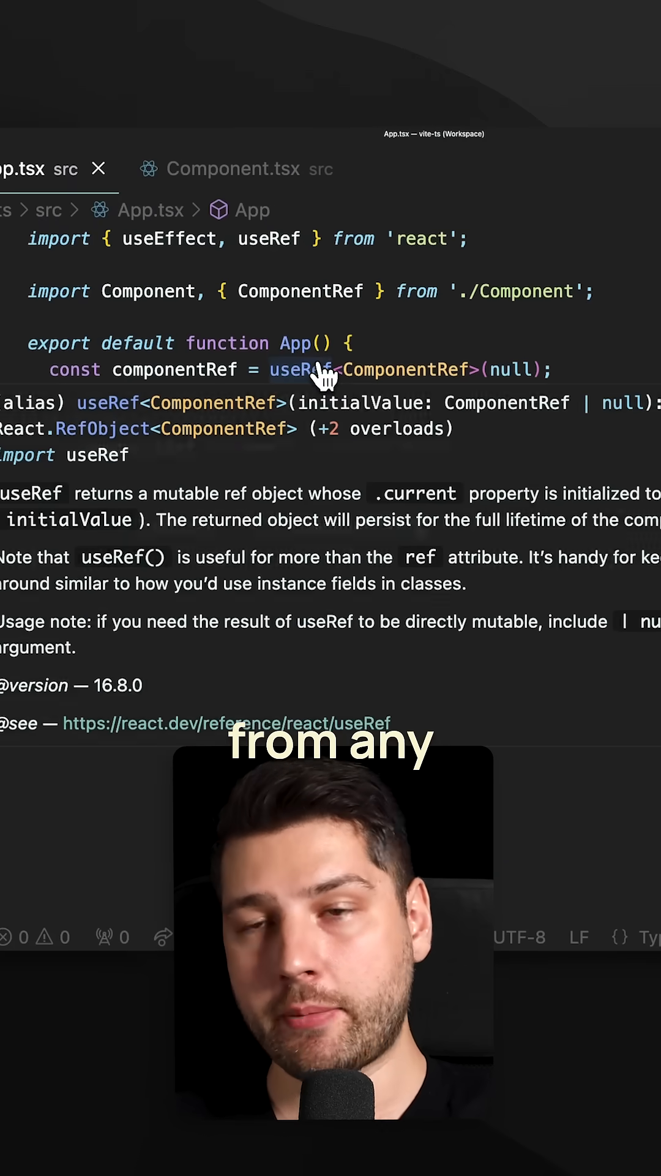
{"action": "left_click", "coordinate": [407, 335]}
{"action": "double_click", "coordinate": [367, 447]}
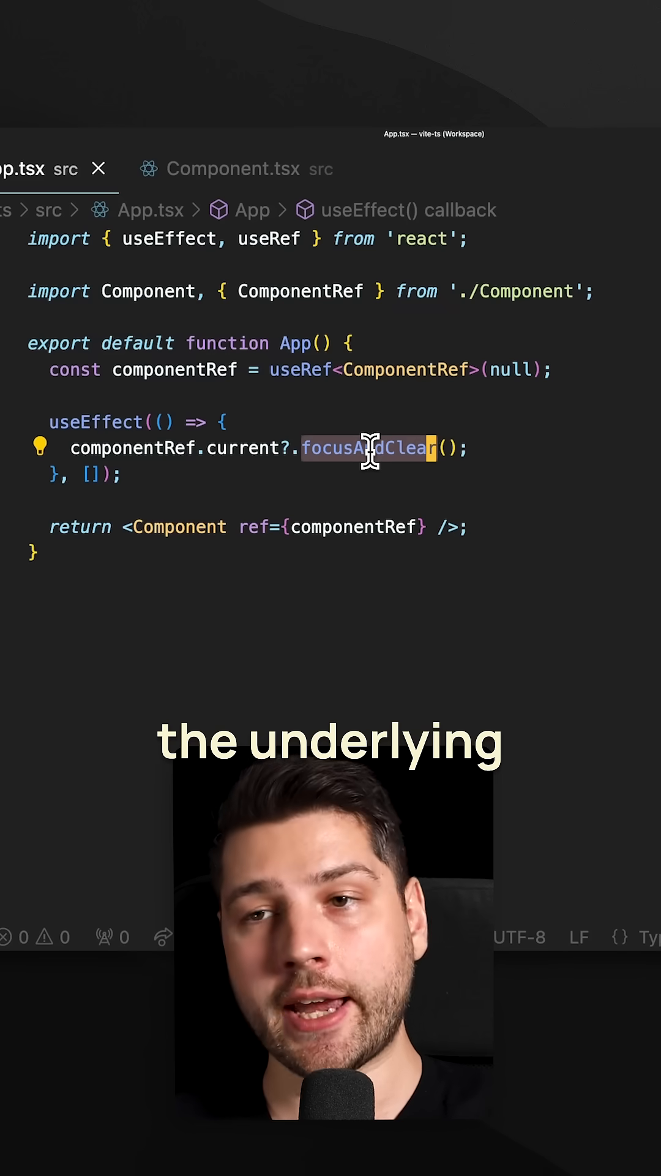
{"action": "left_click", "coordinate": [230, 174]}
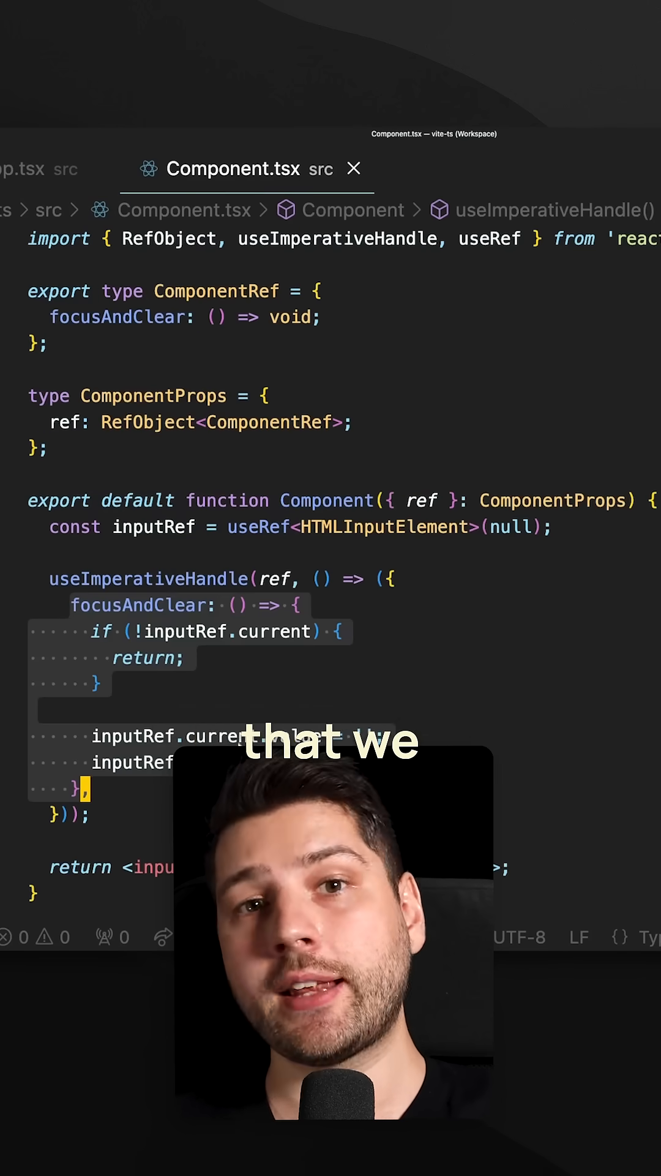